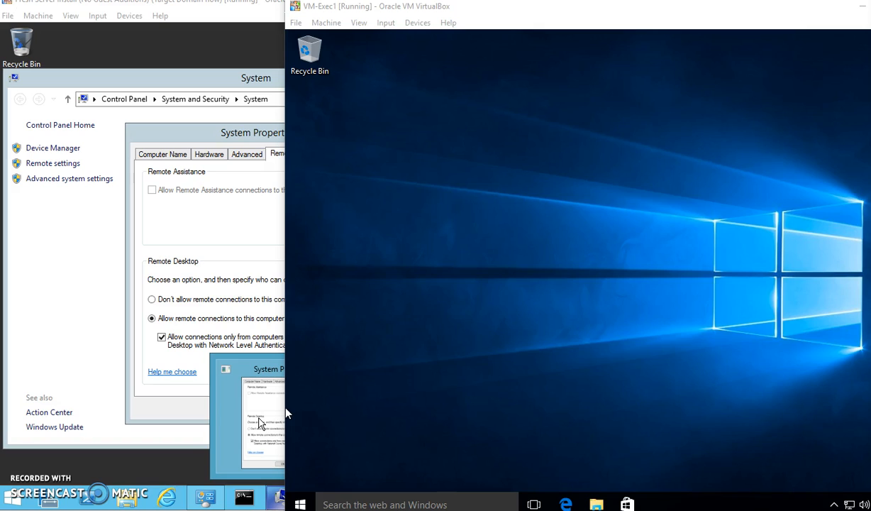
{"action": "left_click", "coordinate": [263, 39]}
{"action": "left_click", "coordinate": [682, 79]}
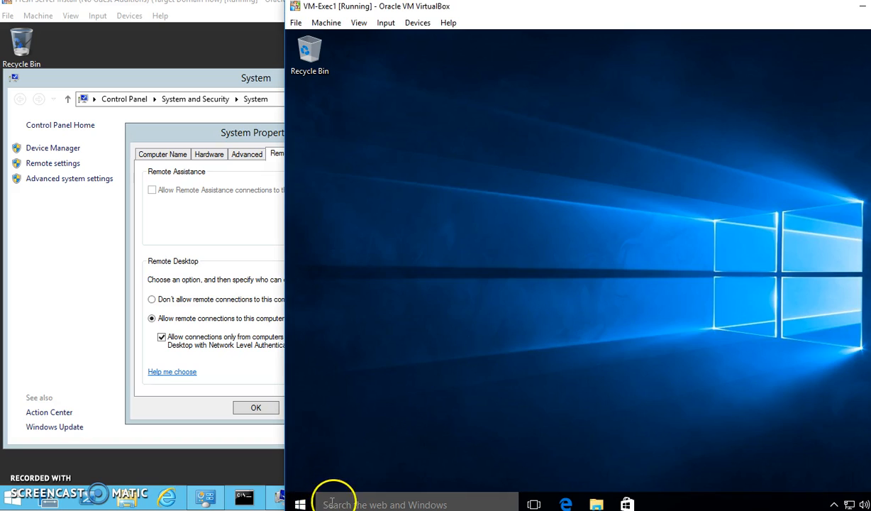
{"action": "mouse_move", "coordinate": [288, 496]}
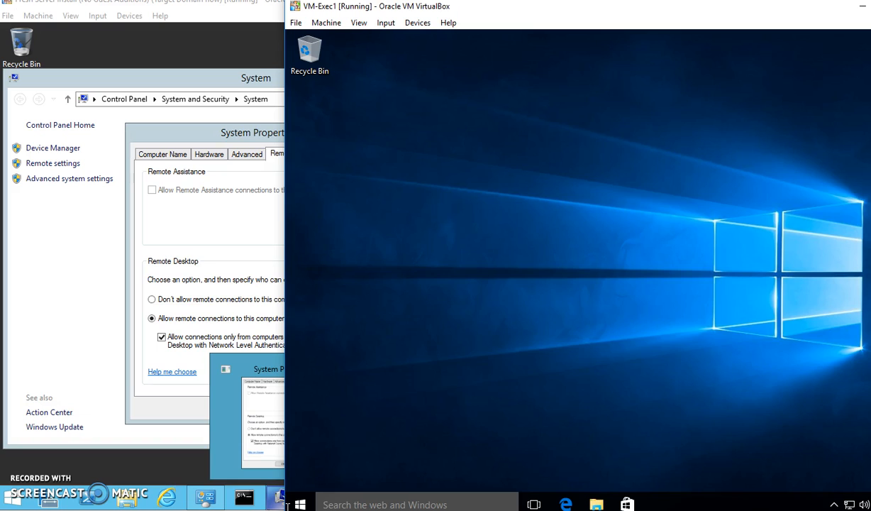
{"action": "left_click", "coordinate": [334, 504]}
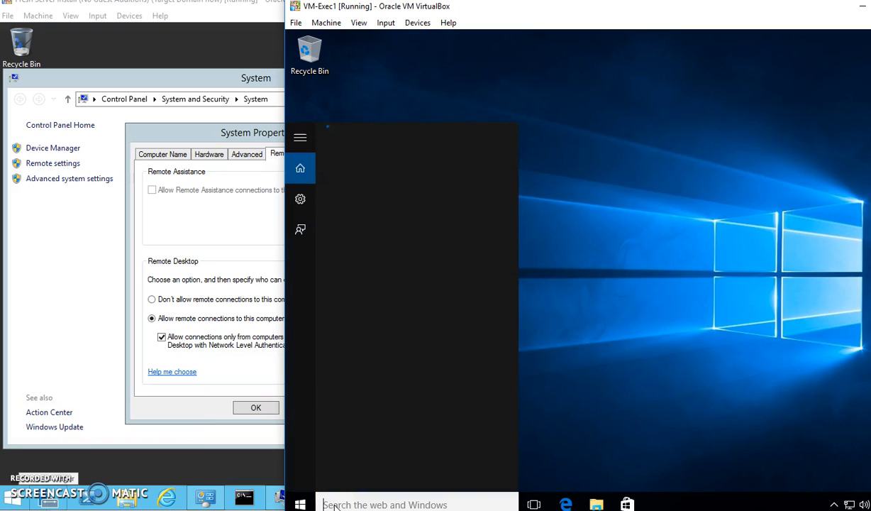
{"action": "type", "text": "remo"}
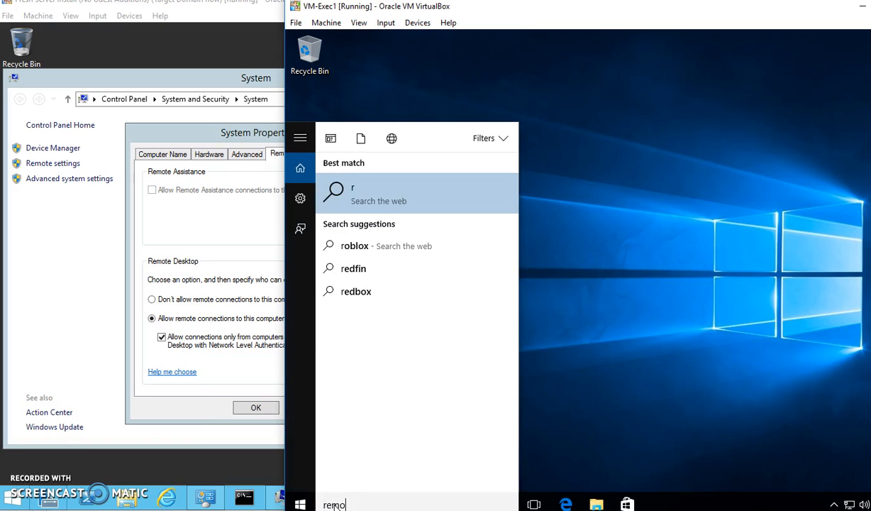
{"action": "type", "text": "te"}
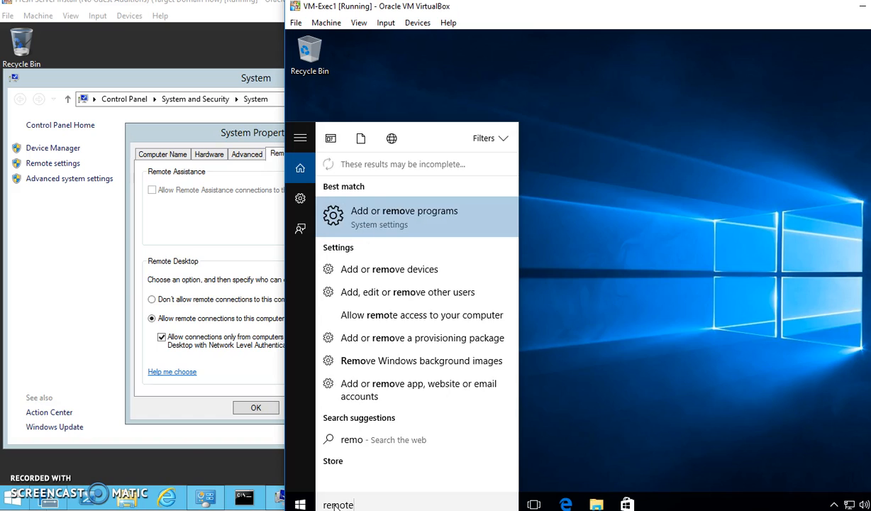
{"action": "type", "text": " desk"}
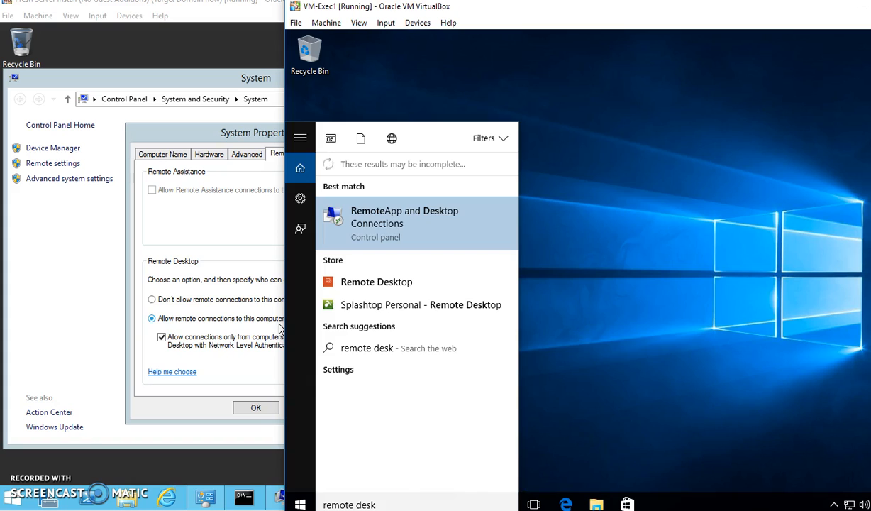
{"action": "left_click", "coordinate": [200, 50]}
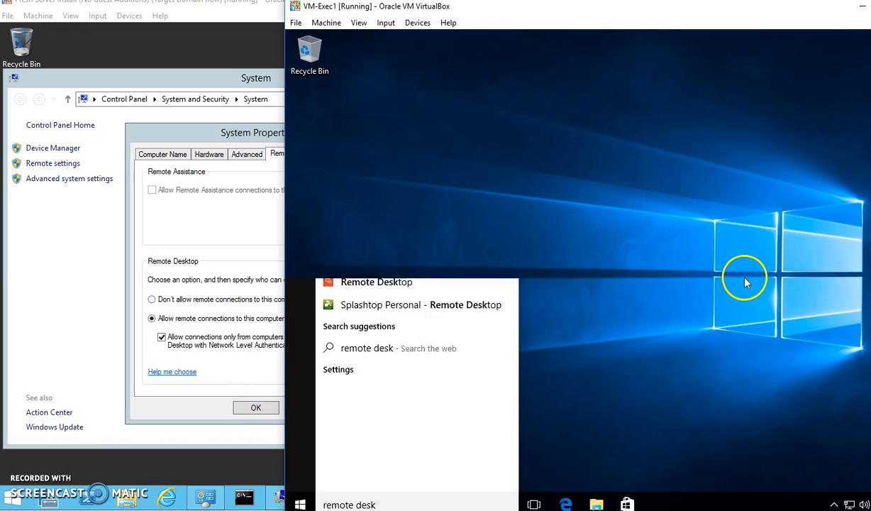
{"action": "left_click", "coordinate": [711, 305]}
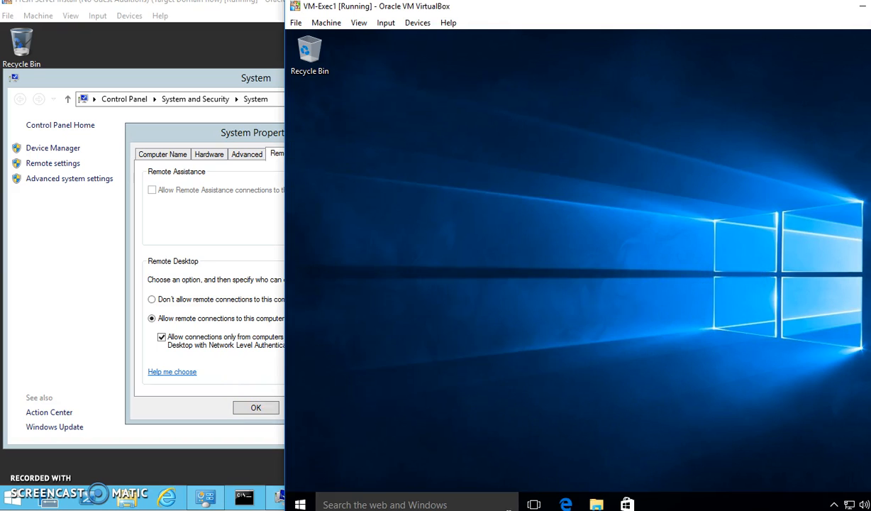
Open Remote Desktop Connection on the Windows 10 machine by searching for and running mstsc
{"action": "left_click", "coordinate": [402, 503]}
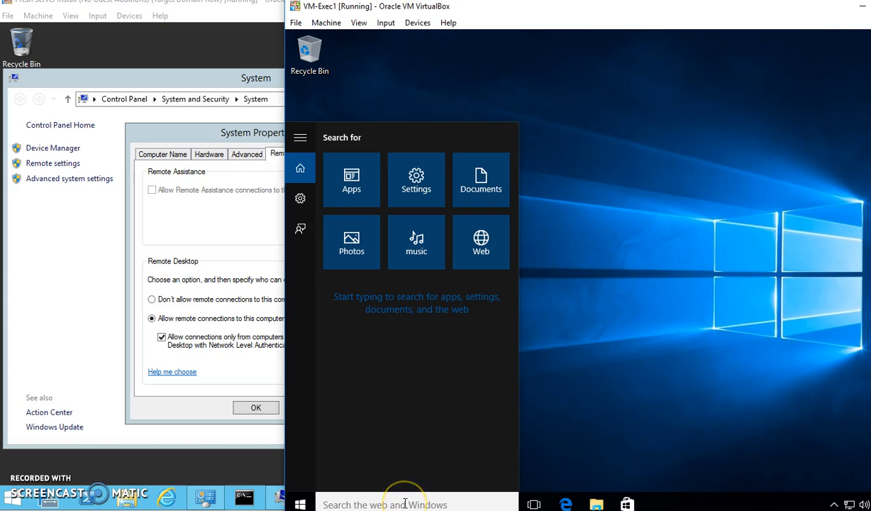
{"action": "type", "text": "m"}
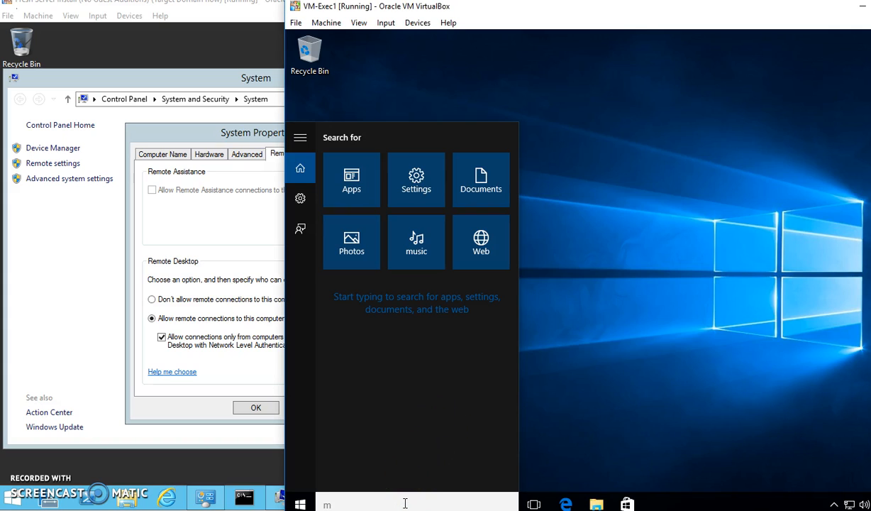
{"action": "type", "text": "stsc"}
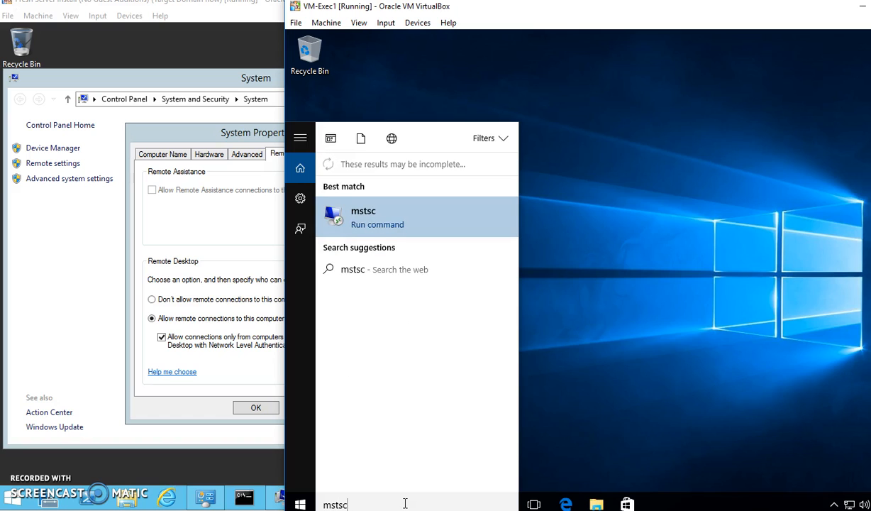
{"action": "left_click", "coordinate": [357, 225]}
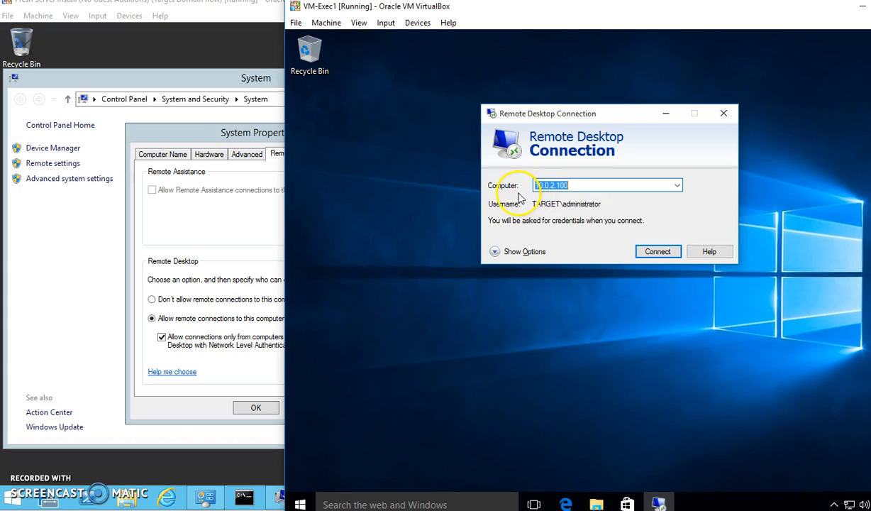
Connect to 10.0.2.100 as TARGET\administrator, entering the account password and accepting the unverified certificate
{"action": "left_click", "coordinate": [574, 198]}
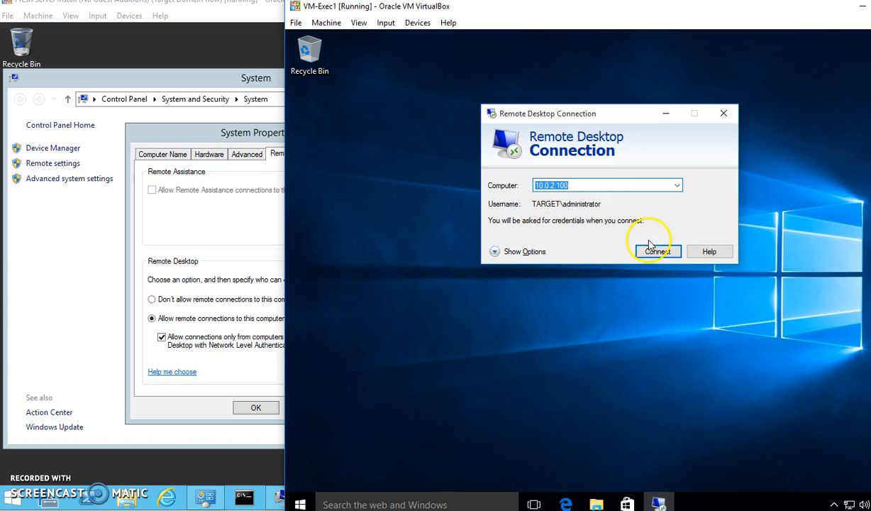
{"action": "left_click", "coordinate": [667, 253]}
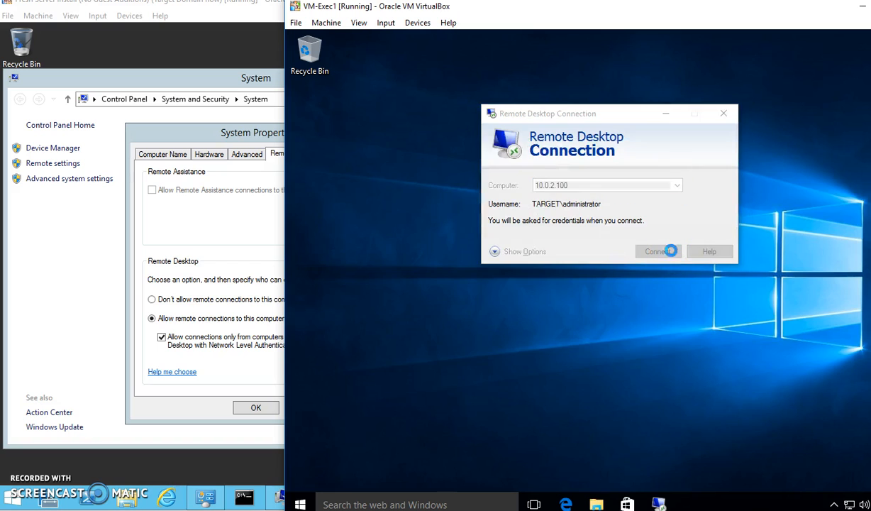
{"action": "left_click", "coordinate": [586, 174]}
{"action": "left_click", "coordinate": [618, 146]}
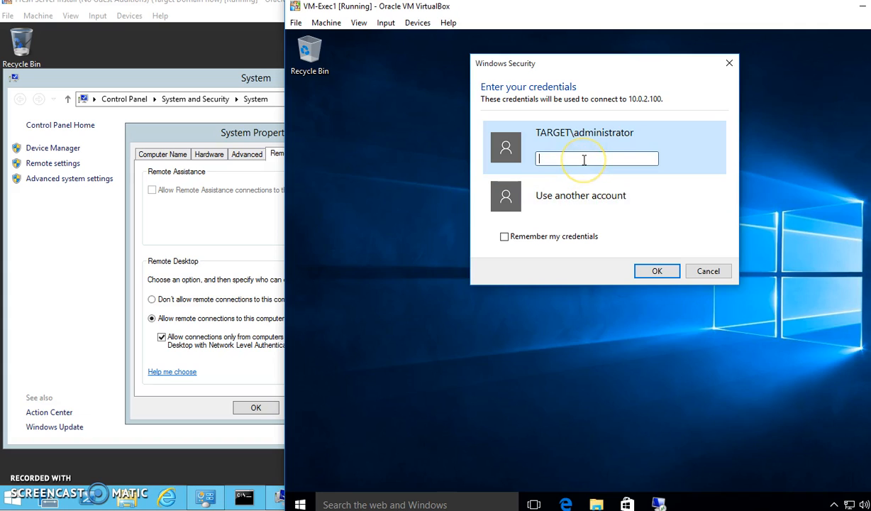
{"action": "type", "text": "••••••••"}
{"action": "key", "text": "Return"}
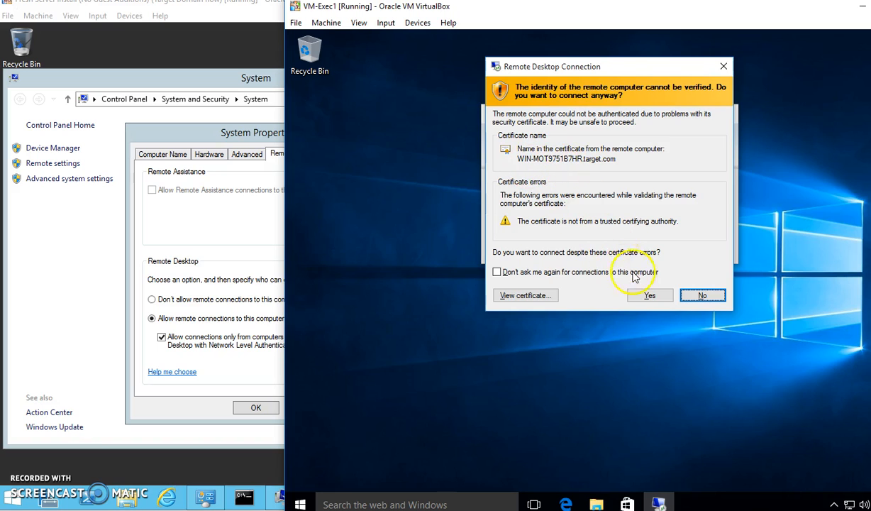
{"action": "left_click", "coordinate": [652, 296]}
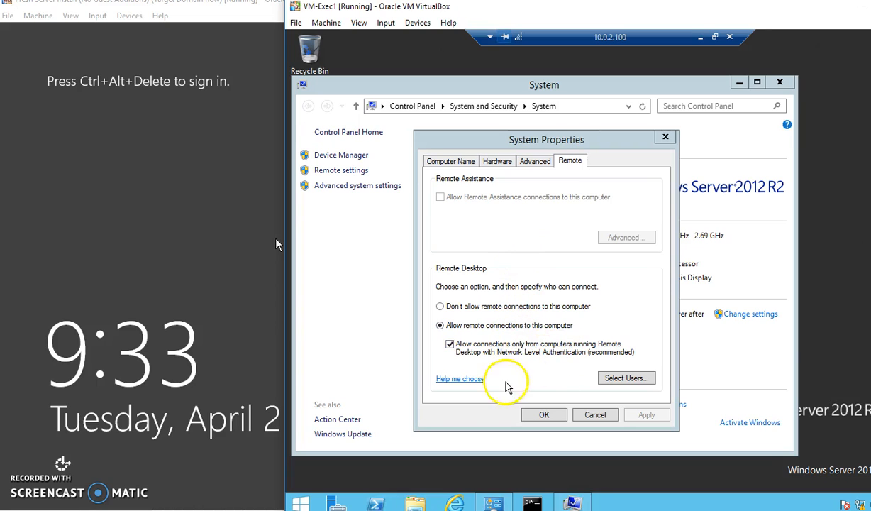
{"action": "right_click", "coordinate": [298, 501]}
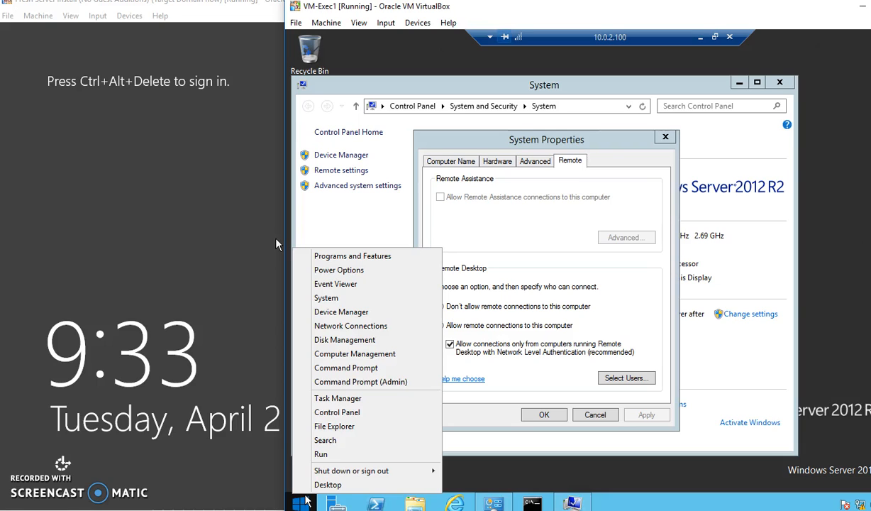
{"action": "left_click", "coordinate": [305, 499]}
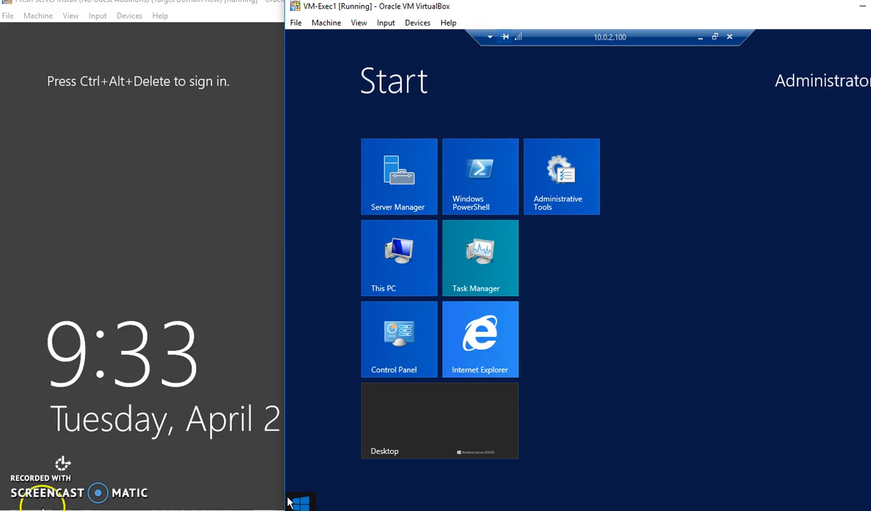
{"action": "left_click", "coordinate": [289, 502]}
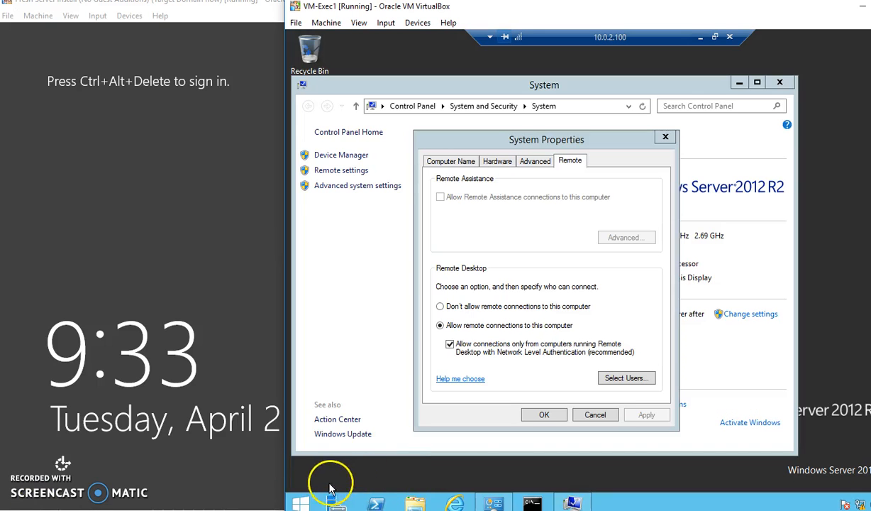
Search the remote server for "active direct" and open Active Directory Users and Computers, dismissing any error message
{"action": "left_click", "coordinate": [308, 502]}
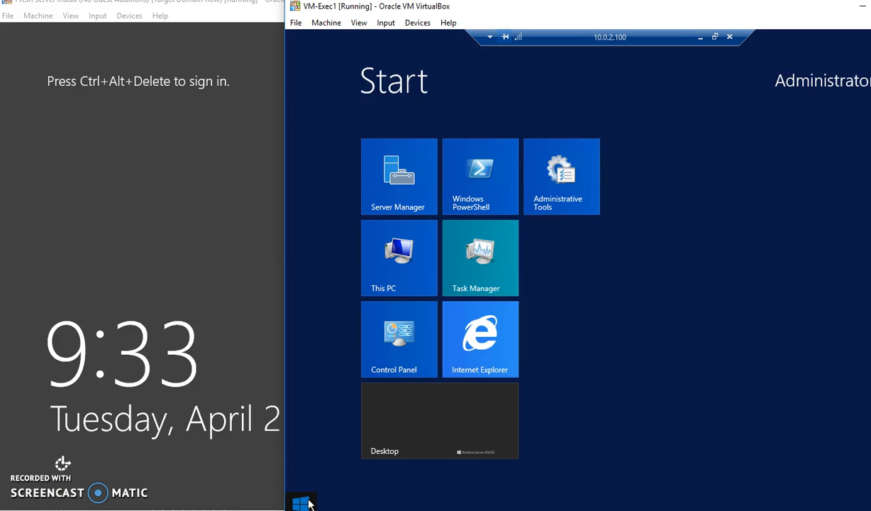
{"action": "type", "text": "ac"}
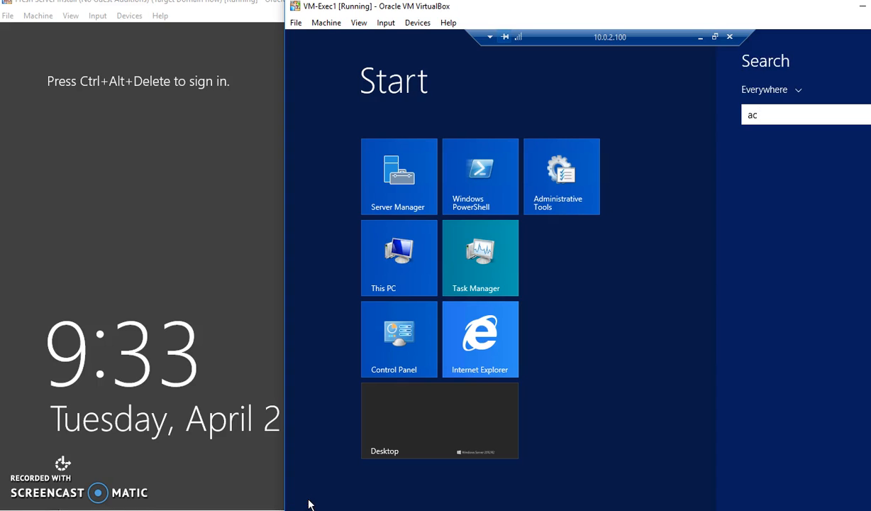
{"action": "type", "text": "tive"}
{"action": "type", "text": " direc"}
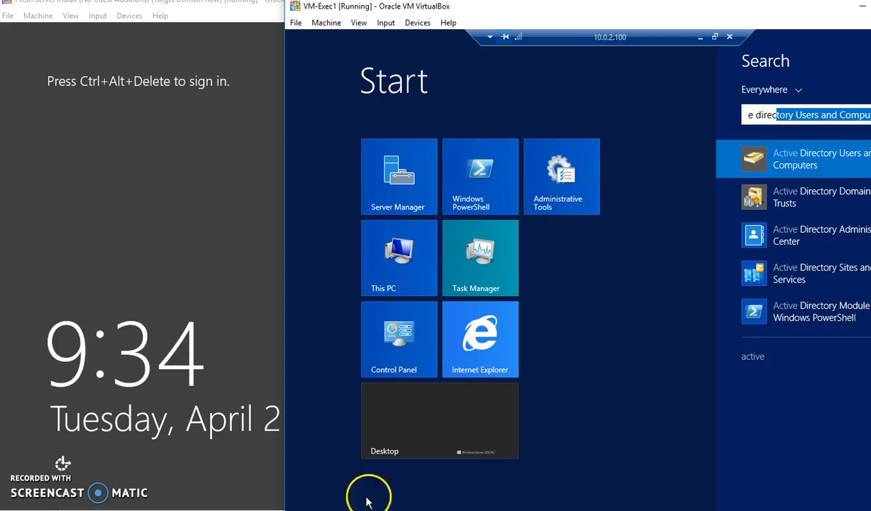
{"action": "type", "text": "t"}
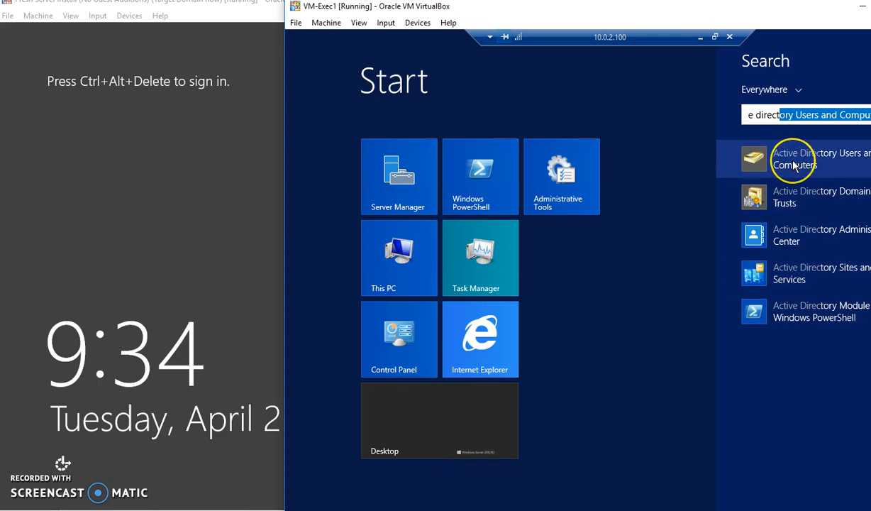
{"action": "left_click", "coordinate": [795, 169]}
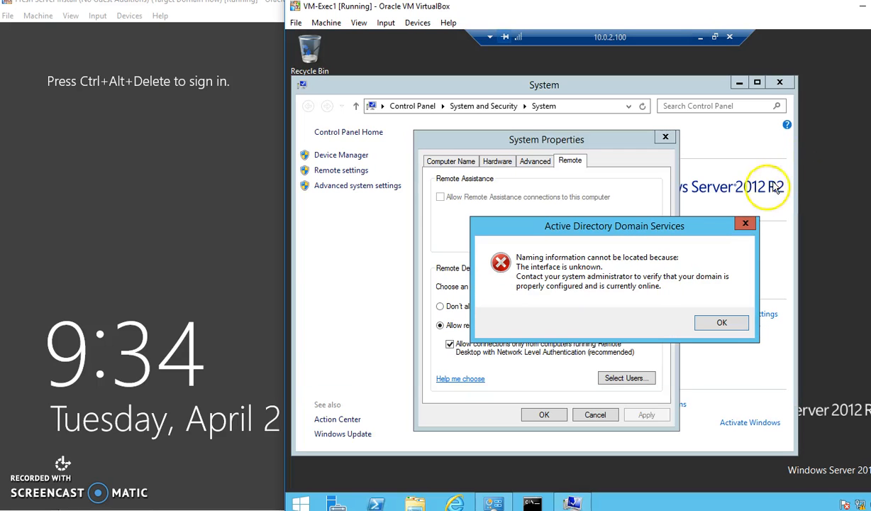
{"action": "left_click", "coordinate": [721, 325]}
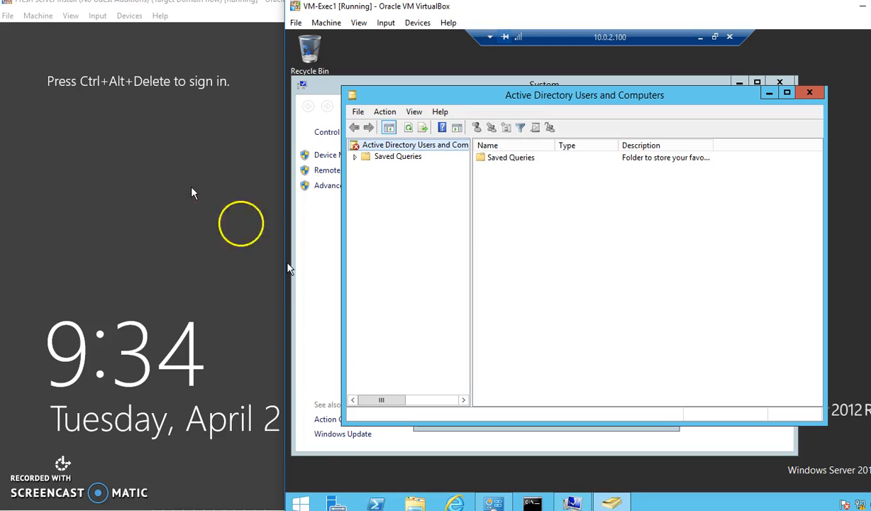
Try opening Active Directory Users and Computers from the server's Administrative Tools folder, and close both newly opened windows
{"action": "left_click", "coordinate": [304, 502]}
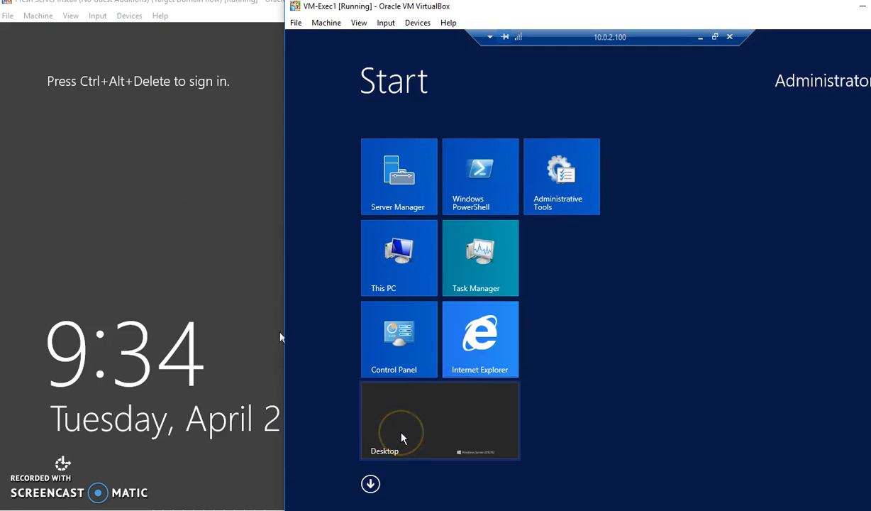
{"action": "left_click", "coordinate": [589, 171]}
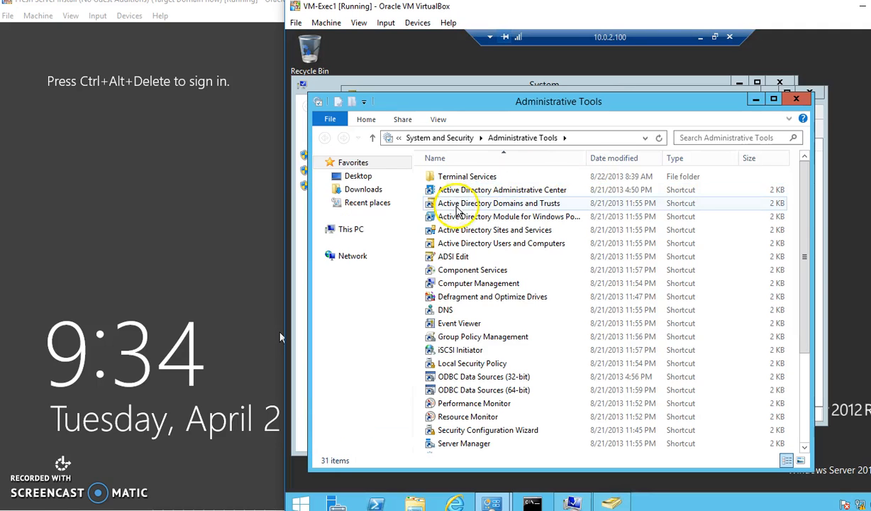
{"action": "left_click", "coordinate": [474, 248]}
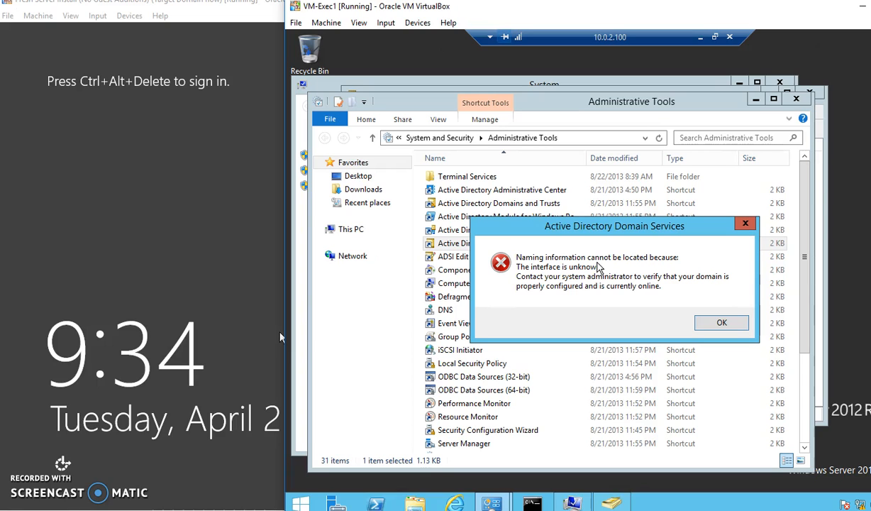
{"action": "left_click", "coordinate": [722, 322]}
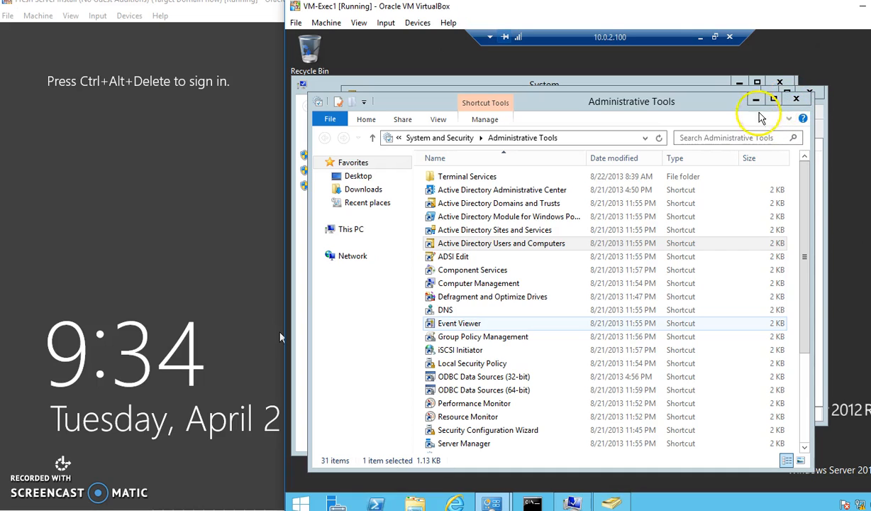
{"action": "left_click", "coordinate": [797, 99]}
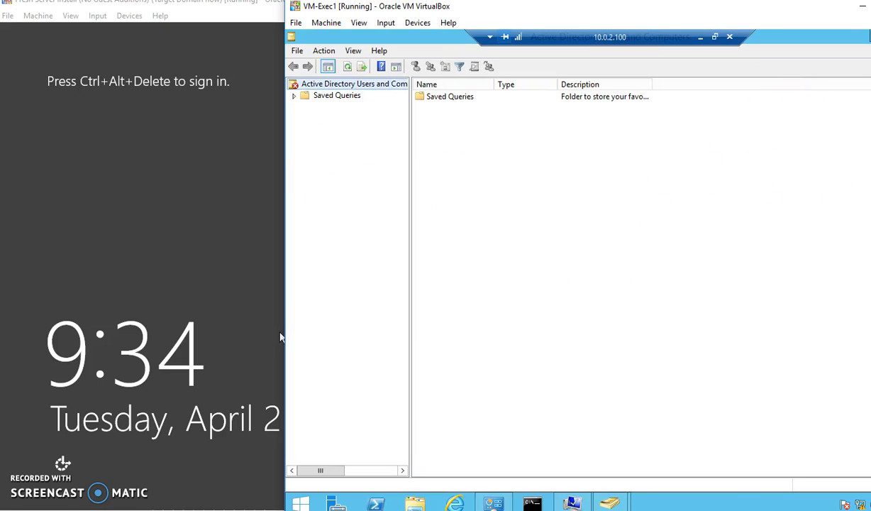
{"action": "left_click", "coordinate": [870, 36]}
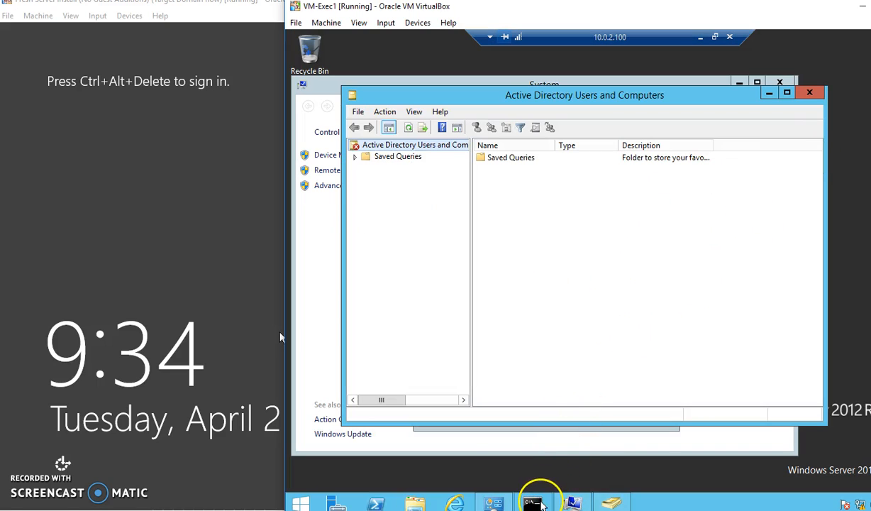
Bring up the server's Command Prompt window and take a brief look at This PC in File Explorer
{"action": "left_click", "coordinate": [534, 504]}
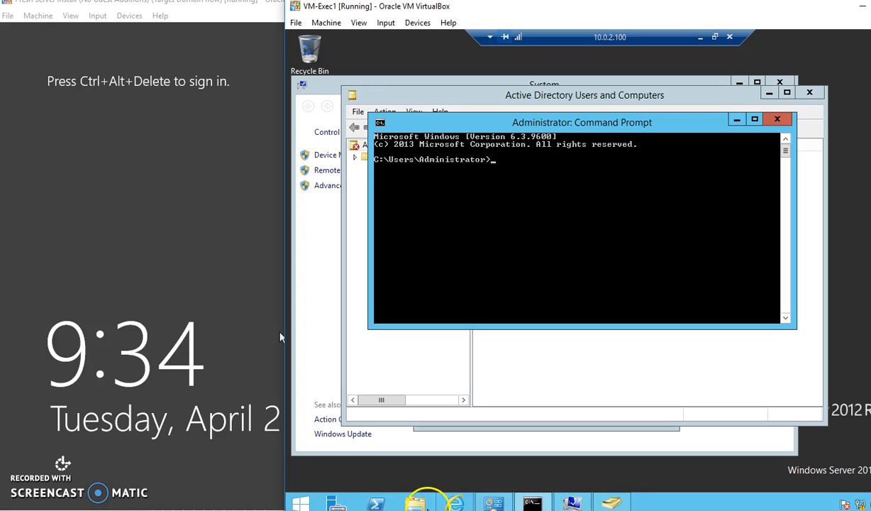
{"action": "left_click", "coordinate": [423, 504]}
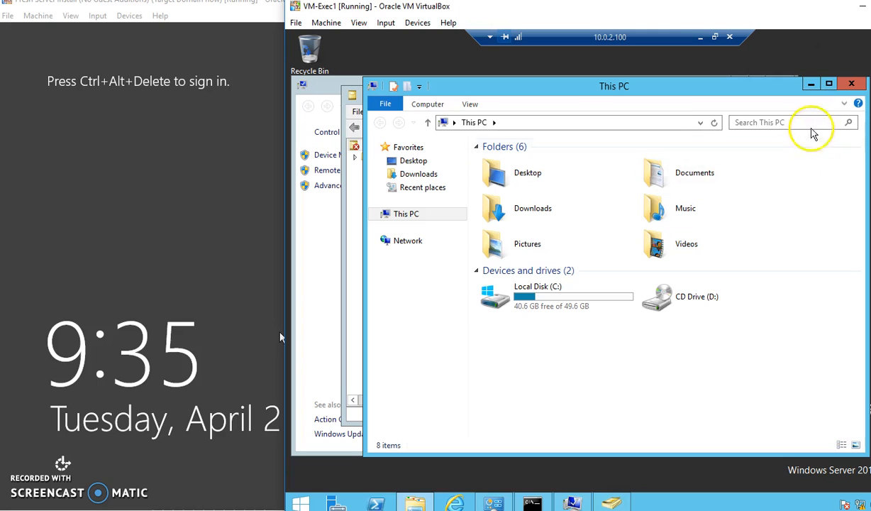
{"action": "left_click", "coordinate": [845, 85]}
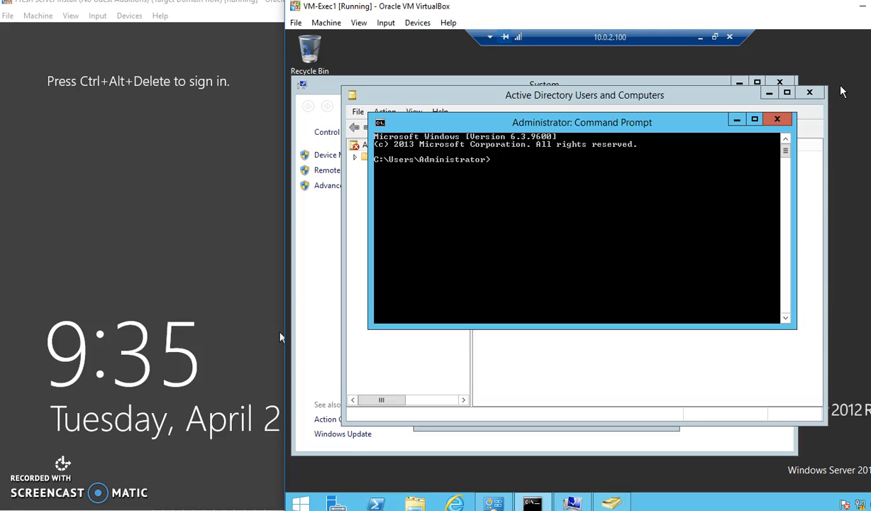
Close the Command Prompt and Active Directory Users and Computers windows on the remote server
{"action": "left_click", "coordinate": [778, 121]}
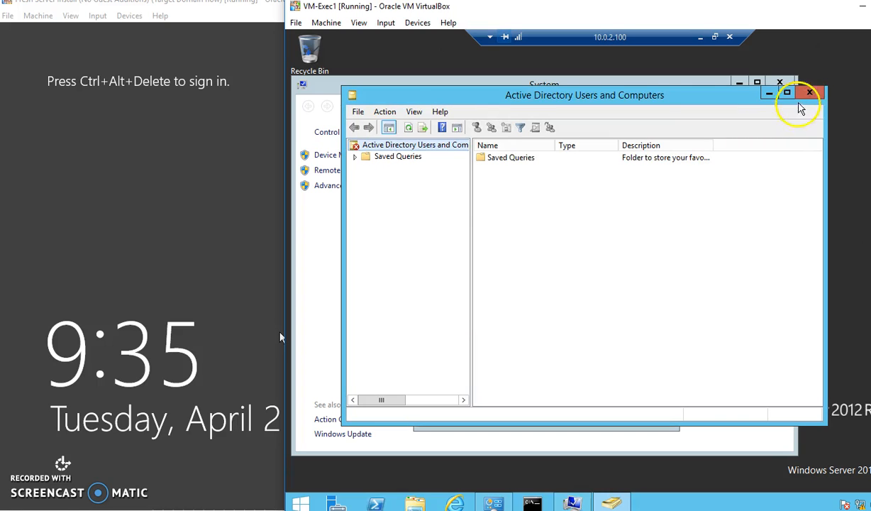
{"action": "left_click", "coordinate": [809, 94]}
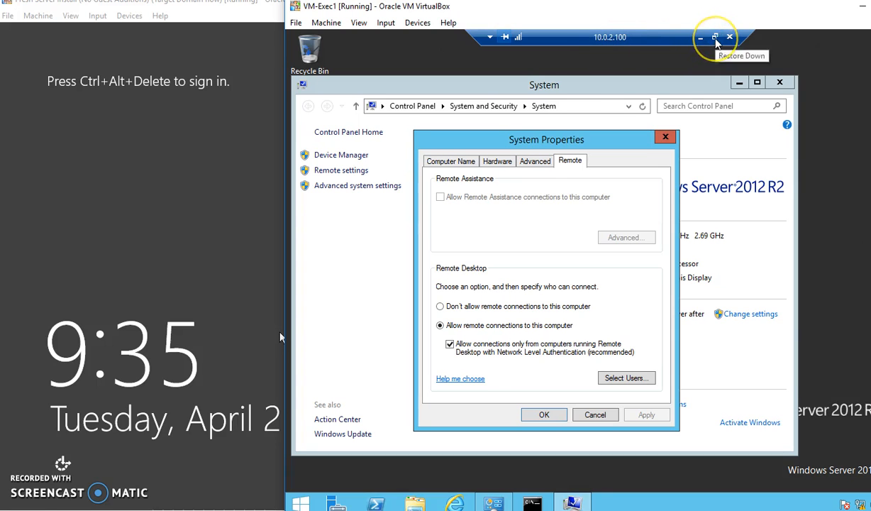
Restore the remote session to a movable window, reposition it on the local desktop, and return it to full screen
{"action": "left_click", "coordinate": [714, 37]}
{"action": "left_click_drag", "start_coordinate": [665, 44], "coordinate": [743, 99]}
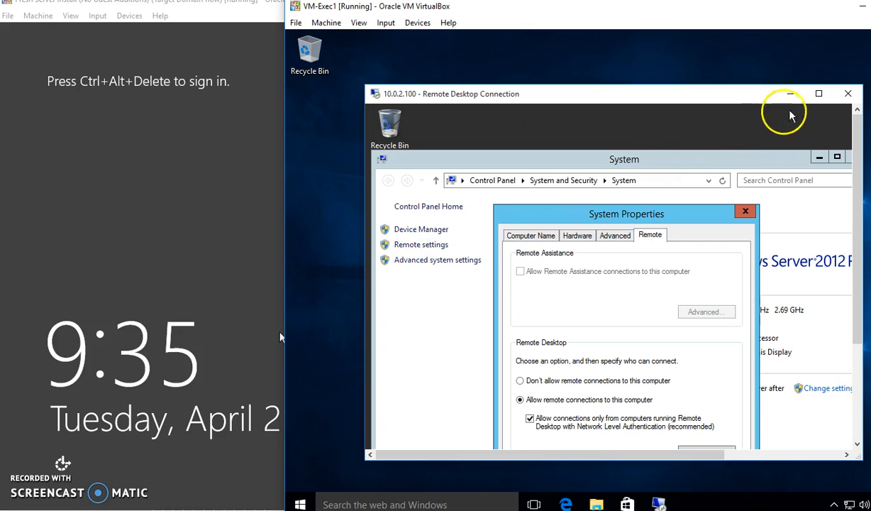
{"action": "left_click", "coordinate": [820, 94]}
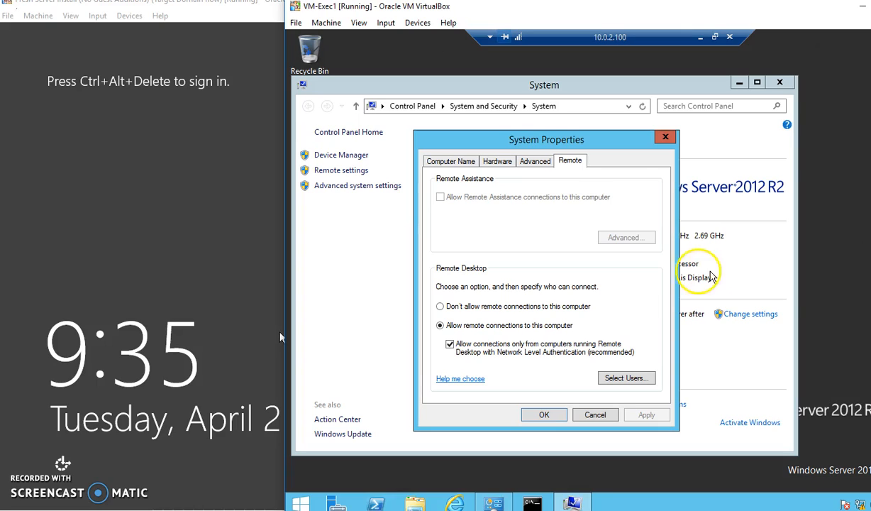
Take a brief look at the server's Start screen, and disconnect the remote session, accepting the disconnection notice
{"action": "left_click", "coordinate": [303, 502]}
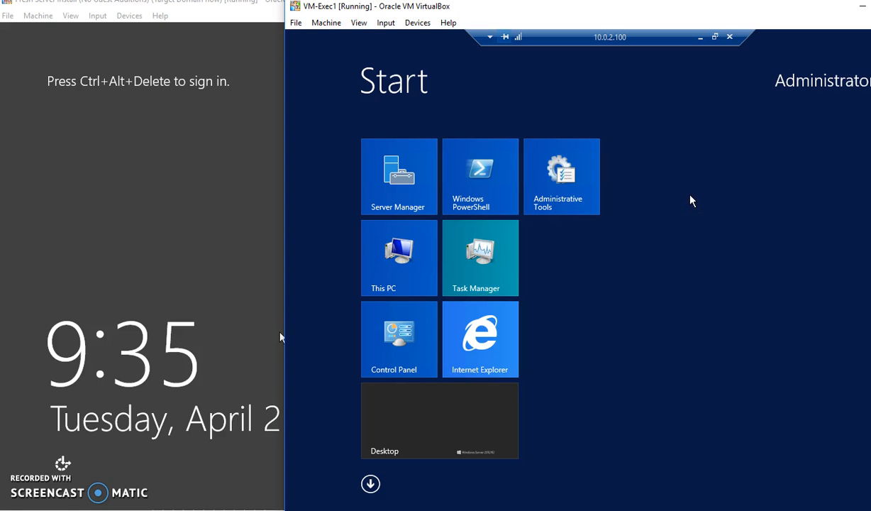
{"action": "left_click", "coordinate": [453, 414]}
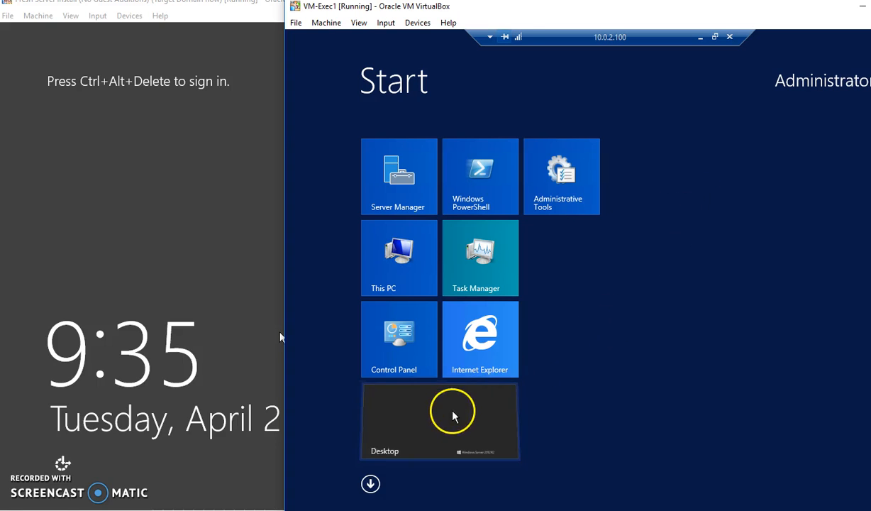
{"action": "left_click", "coordinate": [730, 39]}
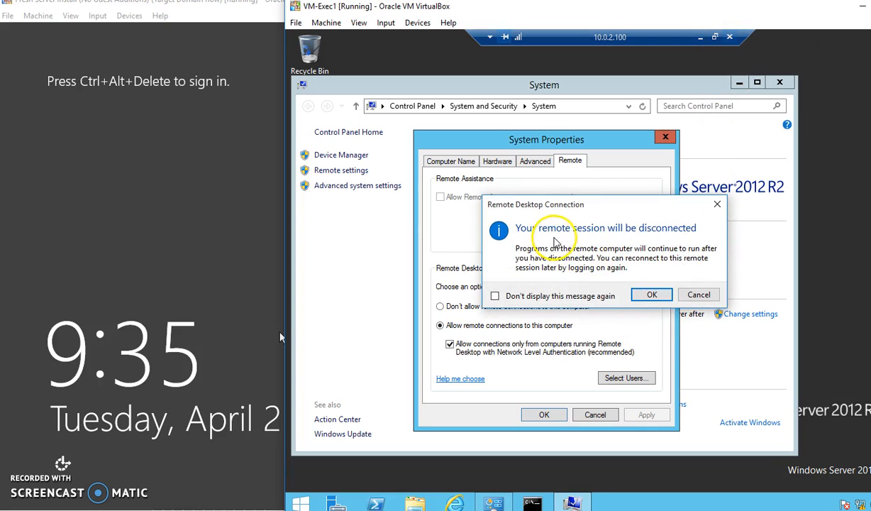
{"action": "left_click", "coordinate": [654, 295]}
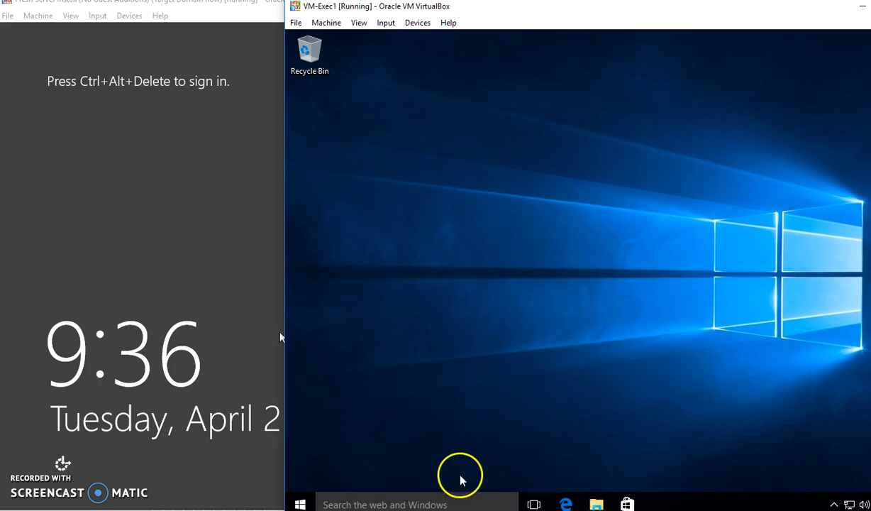
{"action": "left_click", "coordinate": [450, 501]}
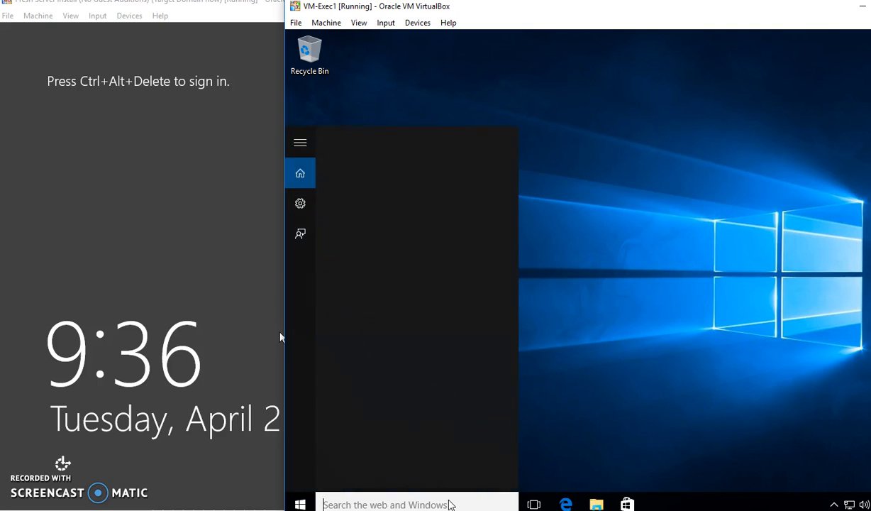
{"action": "type", "text": "remote"}
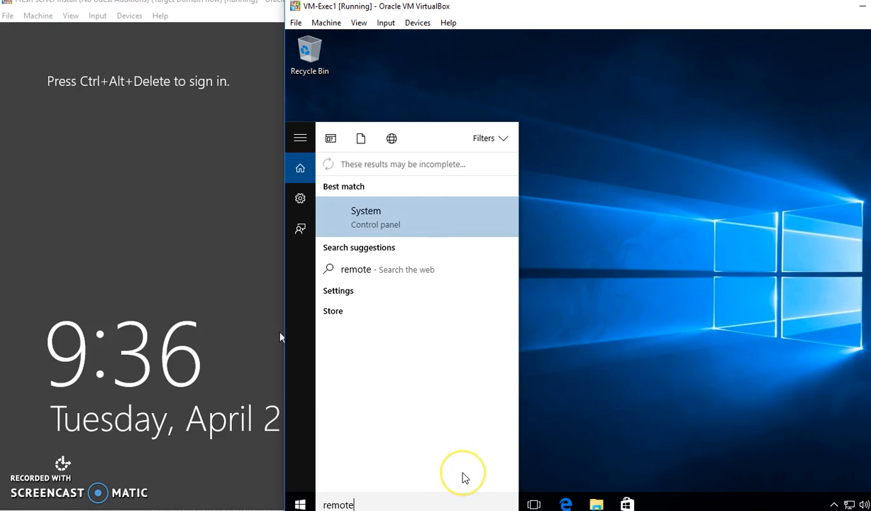
{"action": "type", "text": " desktop"}
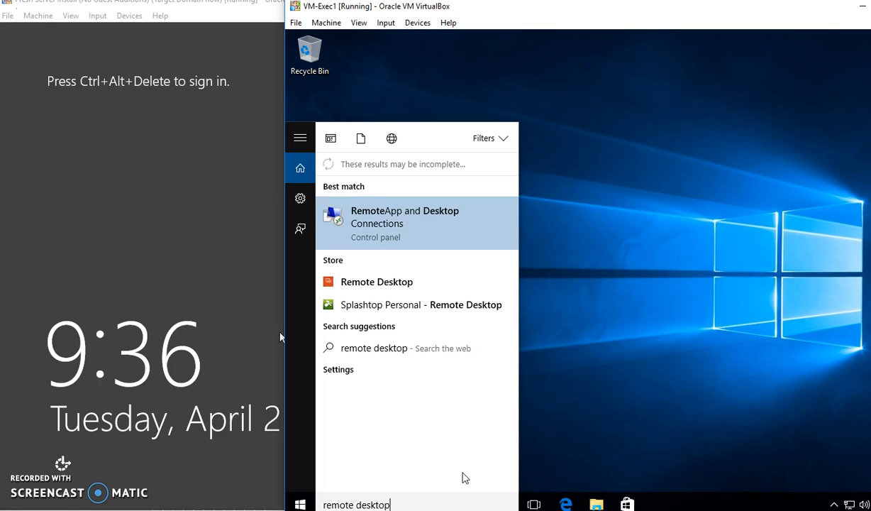
{"action": "key", "text": "Return"}
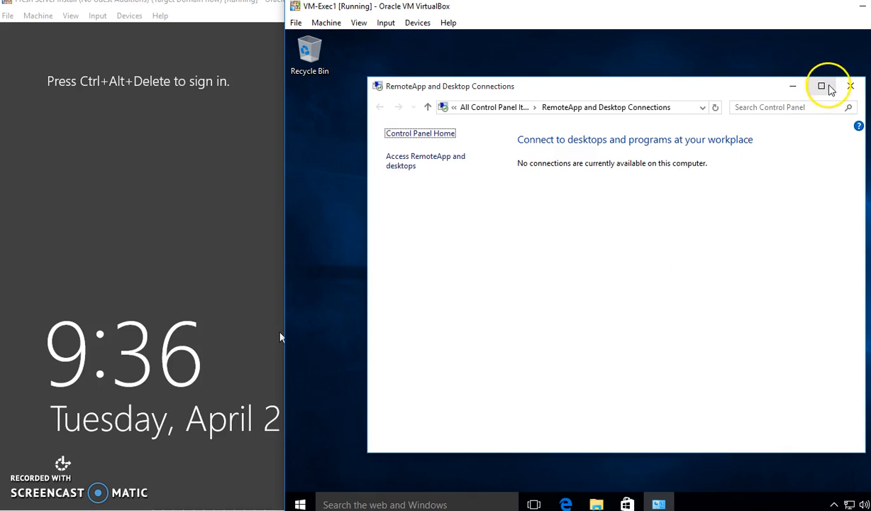
{"action": "left_click", "coordinate": [851, 86]}
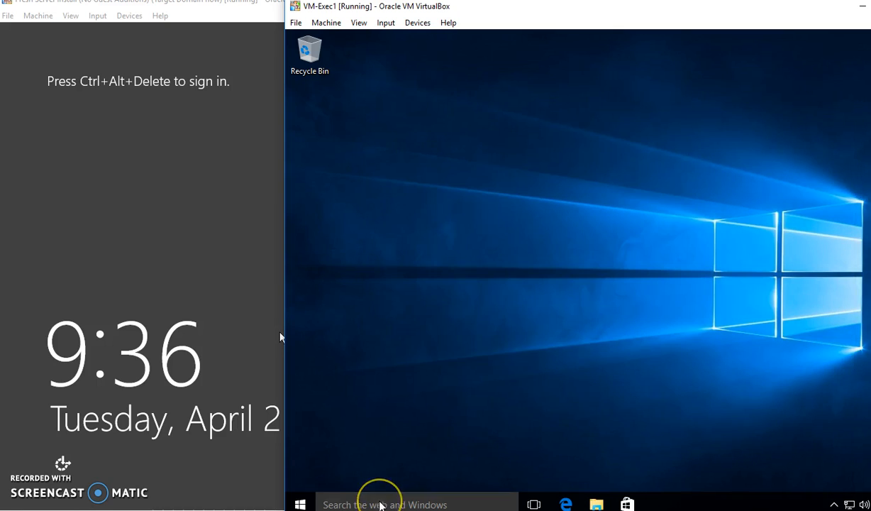
Search the local Windows 10 machine for "mstsc" and launch Remote Desktop Connection
{"action": "left_click", "coordinate": [381, 504]}
{"action": "type", "text": "ms"}
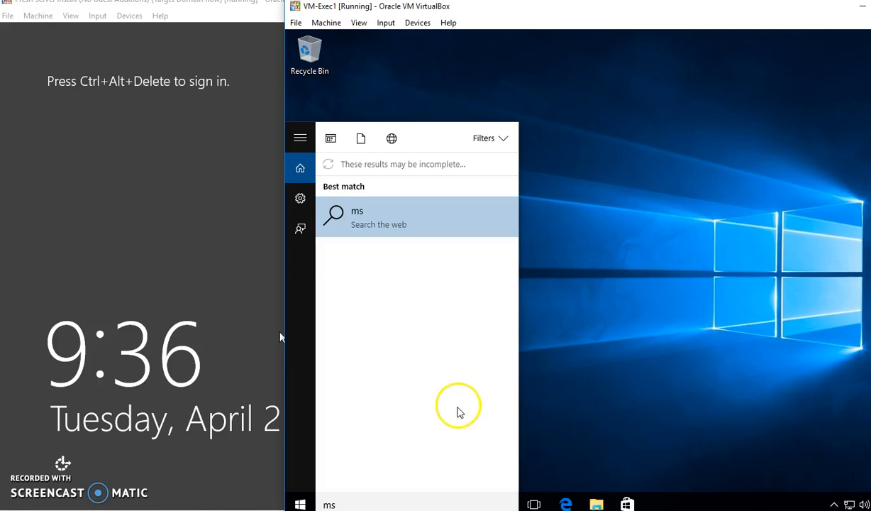
{"action": "type", "text": "tsc"}
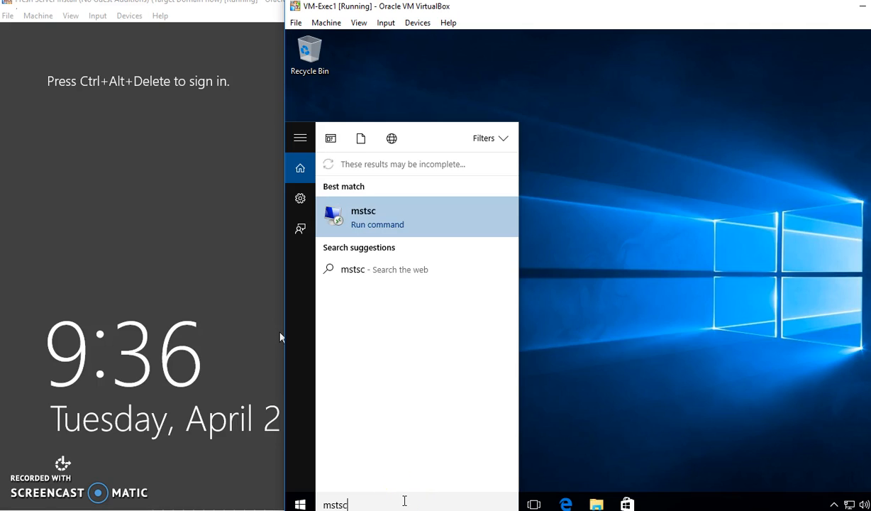
{"action": "key", "text": "Return"}
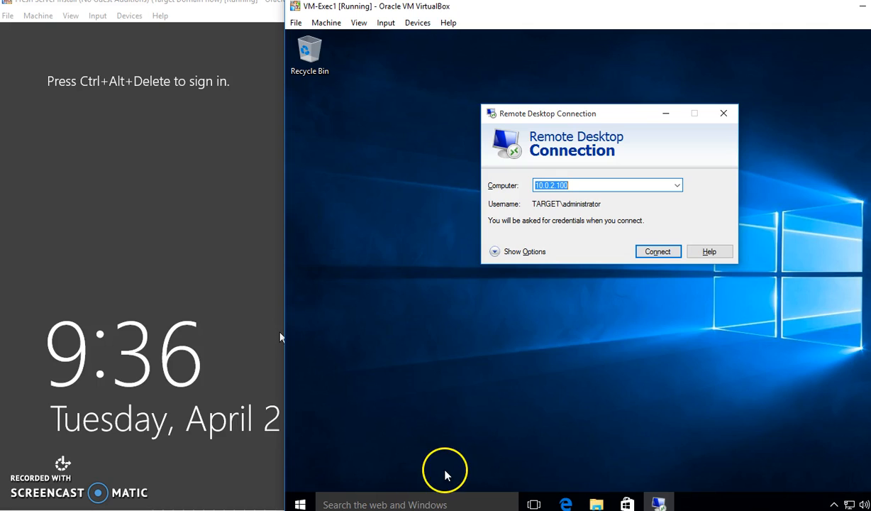
Reconnect to 10.0.2.100 as TARGET\administrator, entering the account password and accepting the untrusted certificate
{"action": "left_click", "coordinate": [667, 252]}
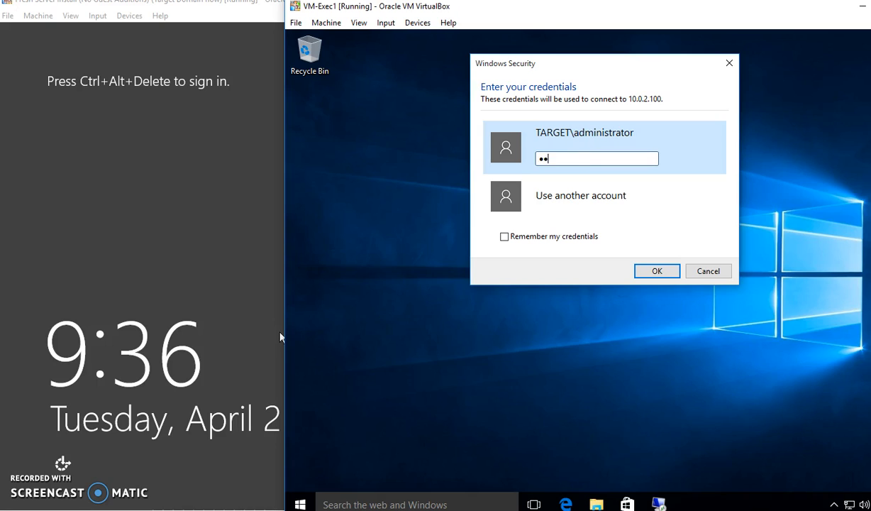
{"action": "key", "text": "Return"}
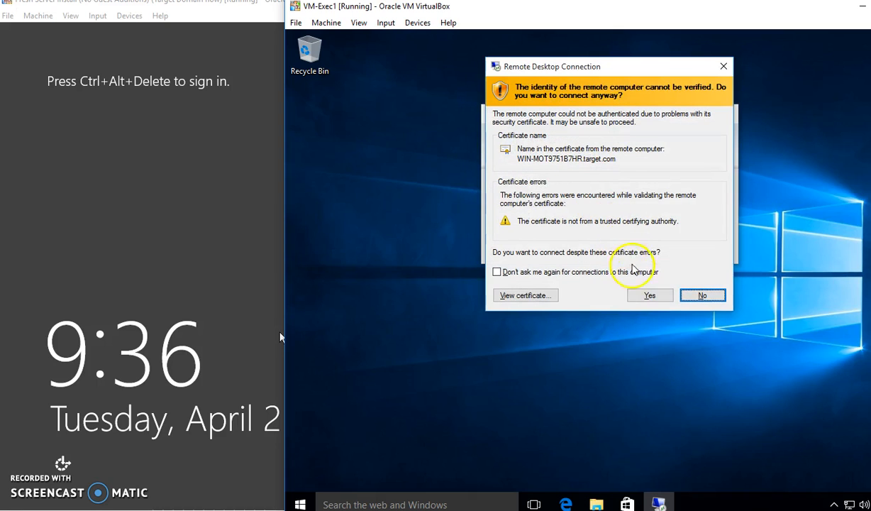
{"action": "left_click", "coordinate": [645, 296]}
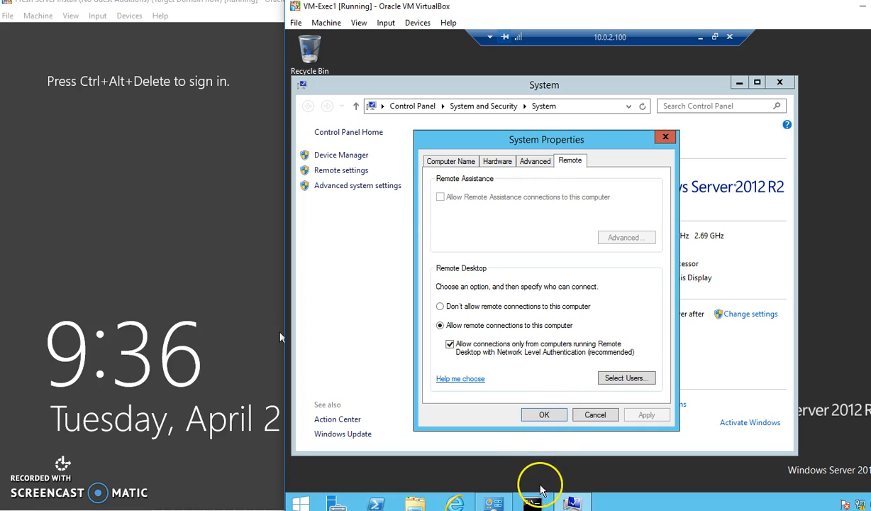
Restart the remote server from its Command Prompt using the shutdown command with the -r and -t options
{"action": "left_click", "coordinate": [536, 497]}
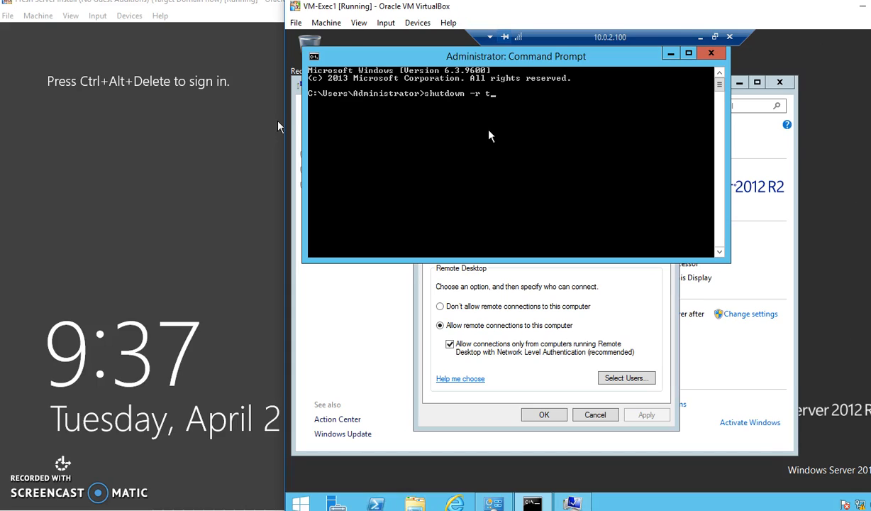
{"action": "key", "text": "Return"}
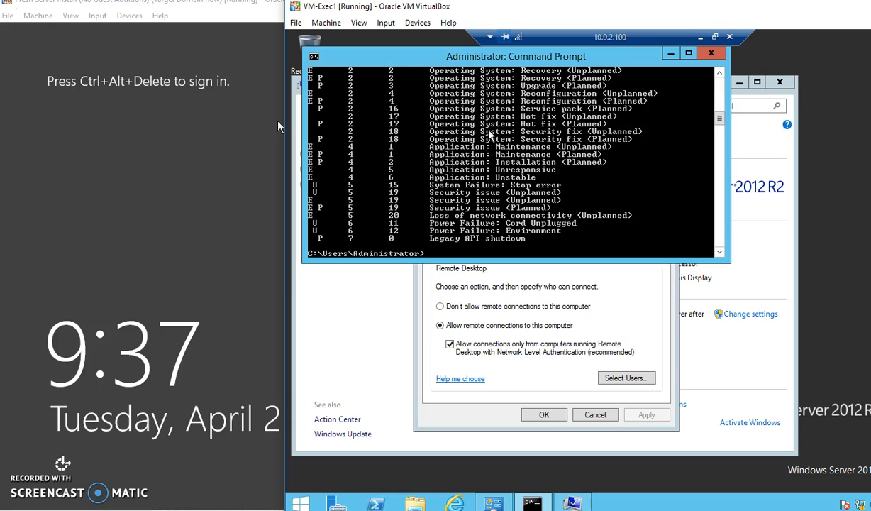
{"action": "key", "text": "Up"}
{"action": "key", "text": "Left"}
{"action": "type", "text": "-"}
{"action": "key", "text": "Return"}
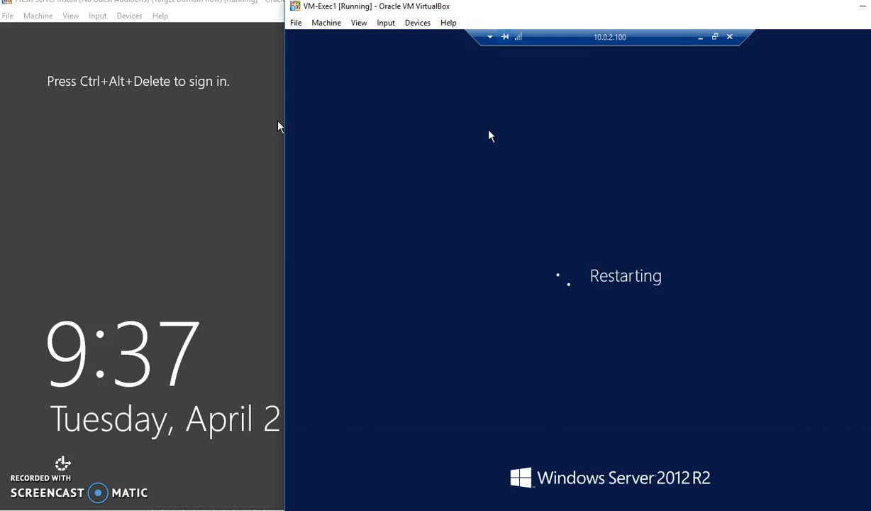